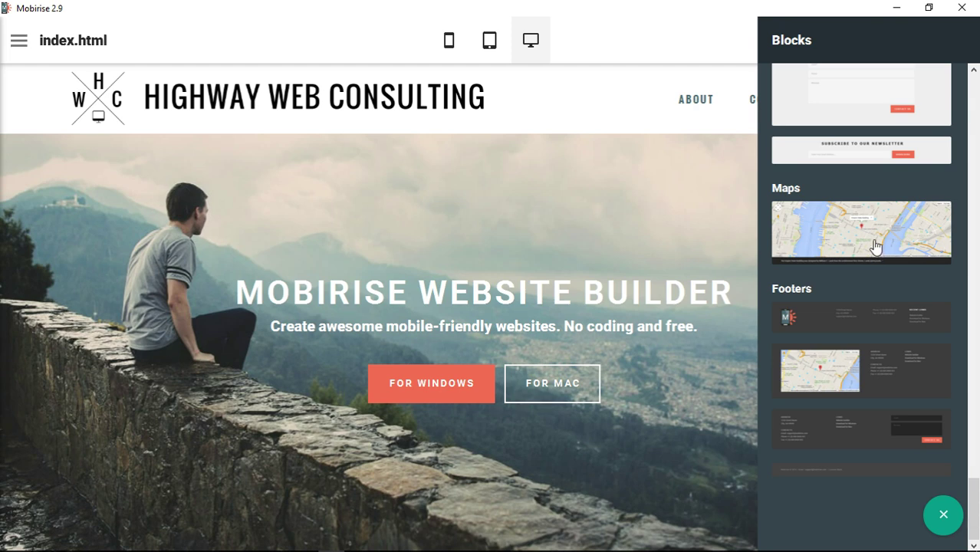
# Add the full-width New York Maps block below the header, then bring back the Blocks panel
pyautogui.click(876, 245)
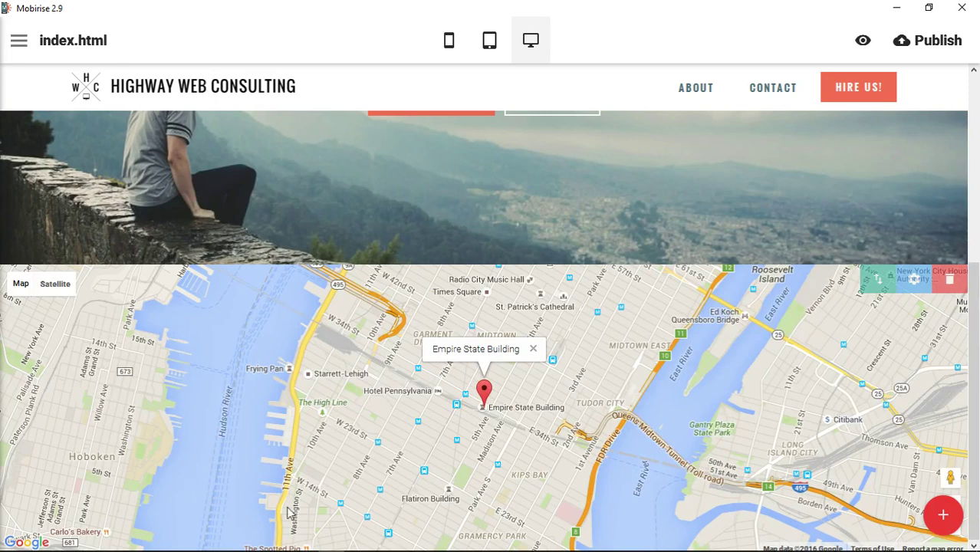
pyautogui.click(943, 515)
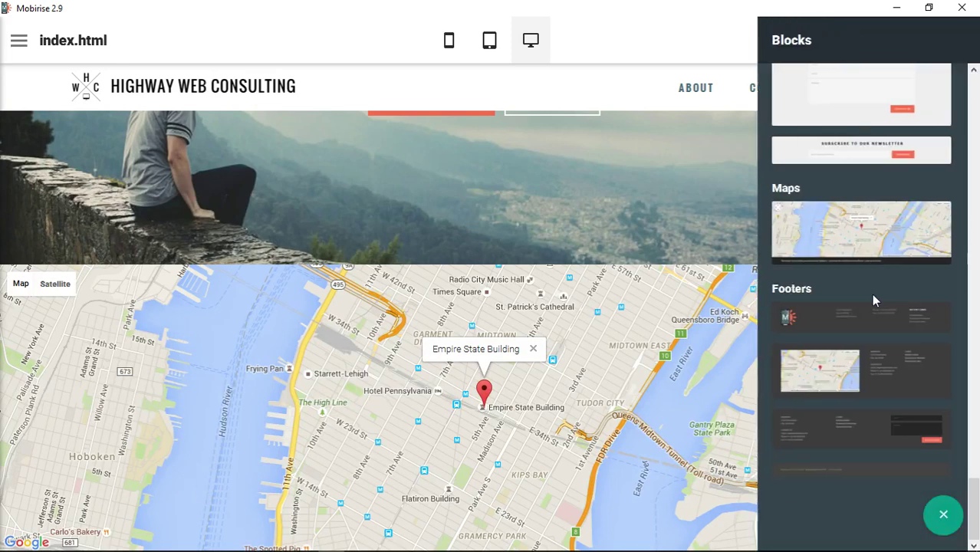
# Place the boxed, narrower map block on the page beneath the full-width map
pyautogui.scroll(15, 873, 303)
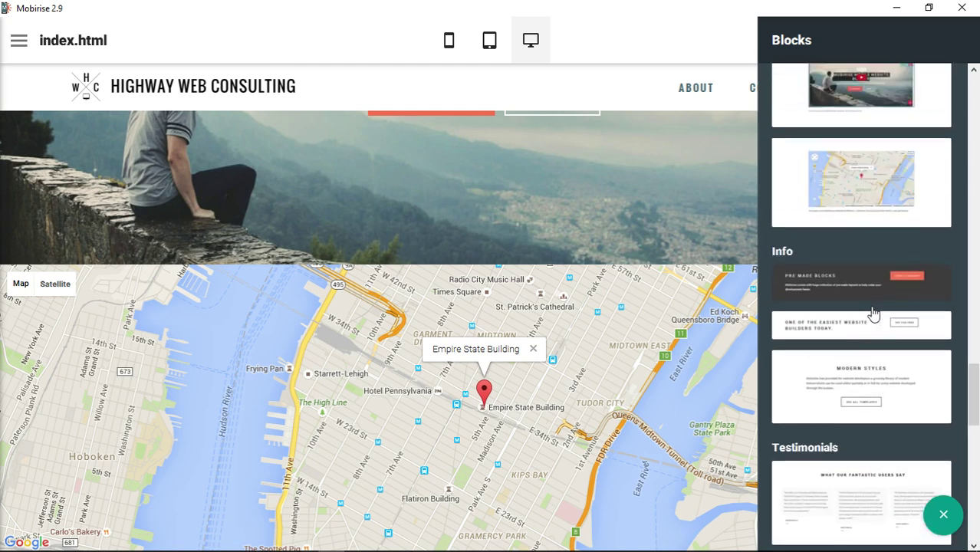
pyautogui.scroll(2, 872, 316)
pyautogui.scroll(3, 924, 318)
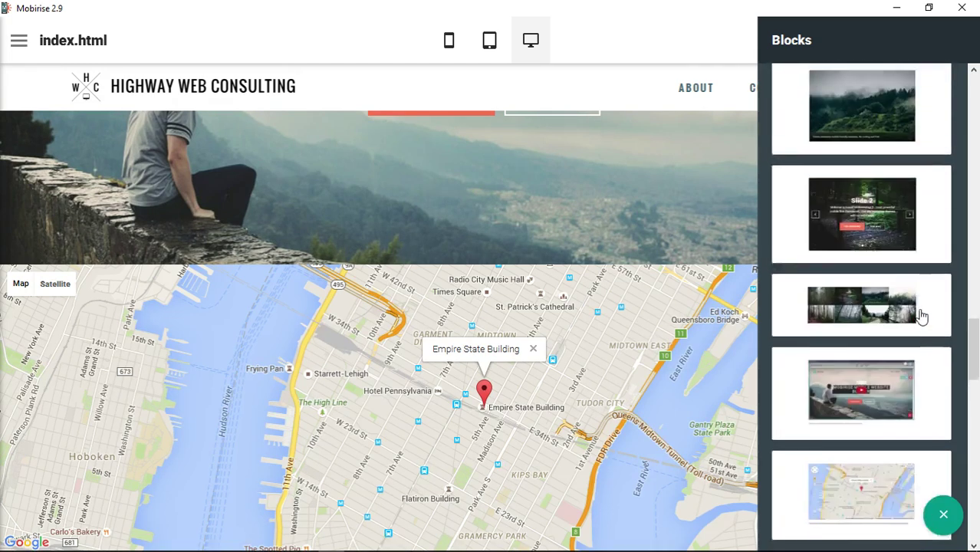
pyautogui.scroll(3, 920, 315)
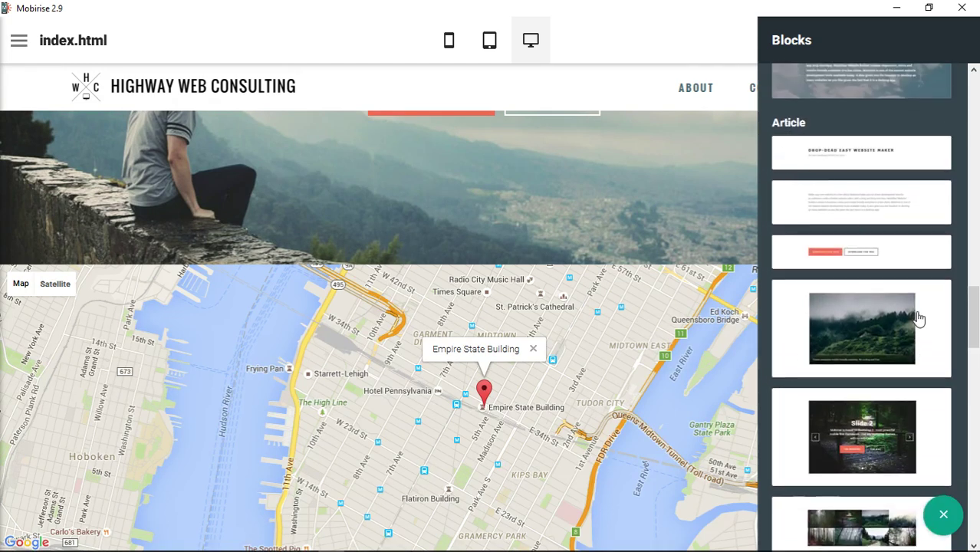
pyautogui.scroll(-5, 919, 318)
pyautogui.moveTo(917, 290); pyautogui.dragTo(681, 46)
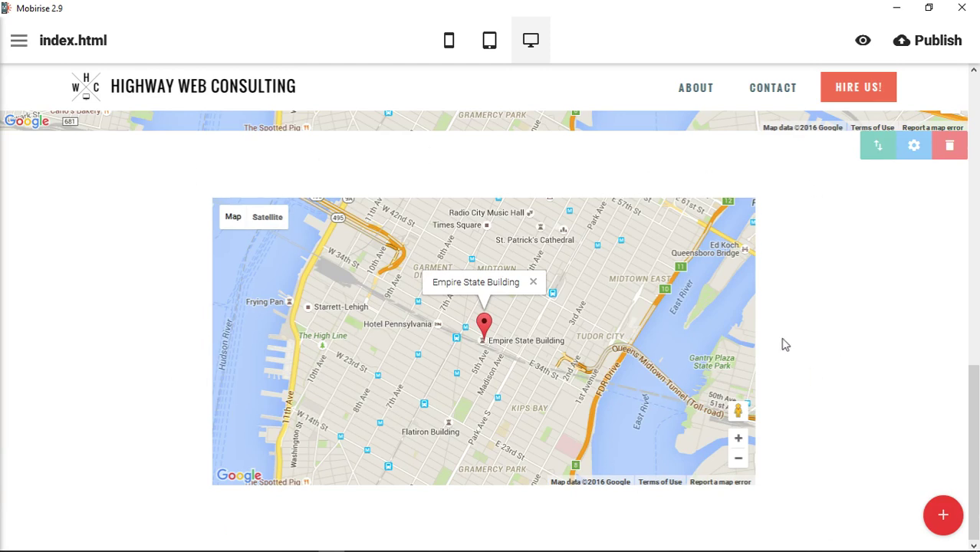
# Show the full-width map's Block Parameters with its Empire State Building address and tooltip
pyautogui.scroll(4, 776, 349)
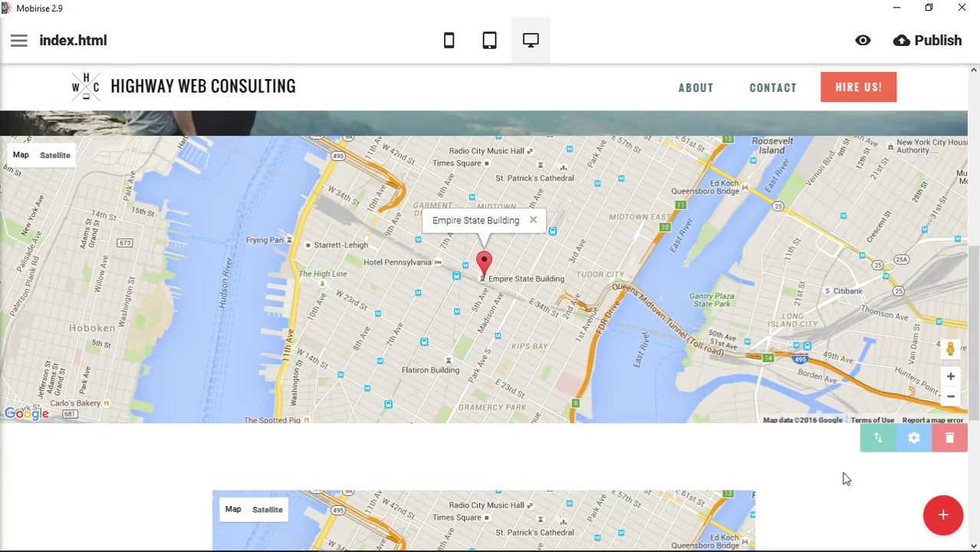
pyautogui.scroll(-3, 843, 464)
pyautogui.scroll(3, 797, 357)
pyautogui.scroll(-1, 790, 351)
pyautogui.scroll(2, 790, 349)
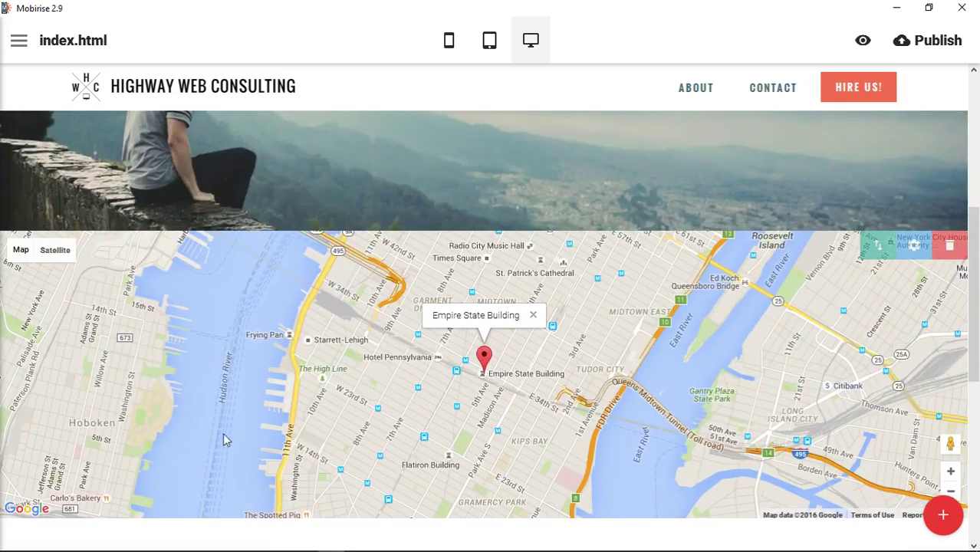
pyautogui.click(914, 247)
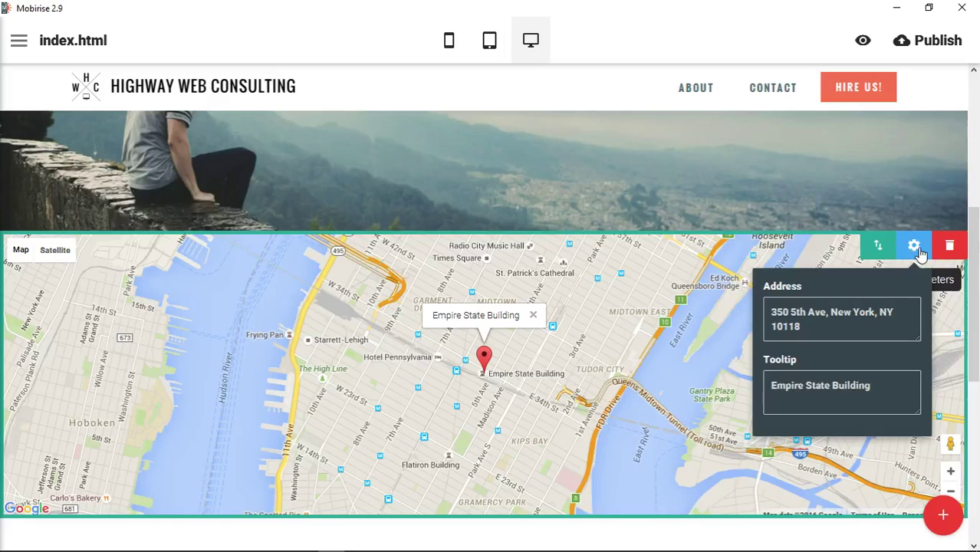
# Check the first map's parameters, then open and close the second map's settings for comparison
pyautogui.click(917, 249)
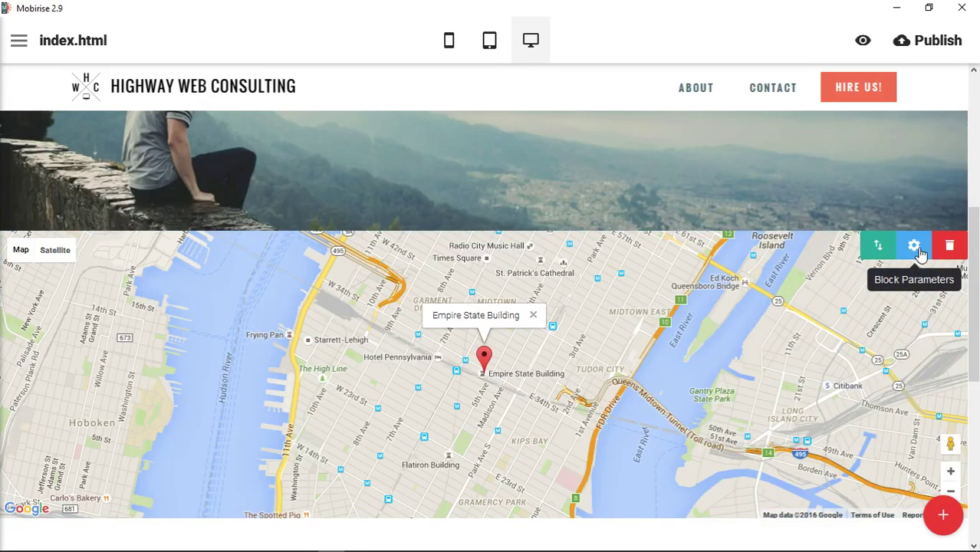
pyautogui.click(917, 250)
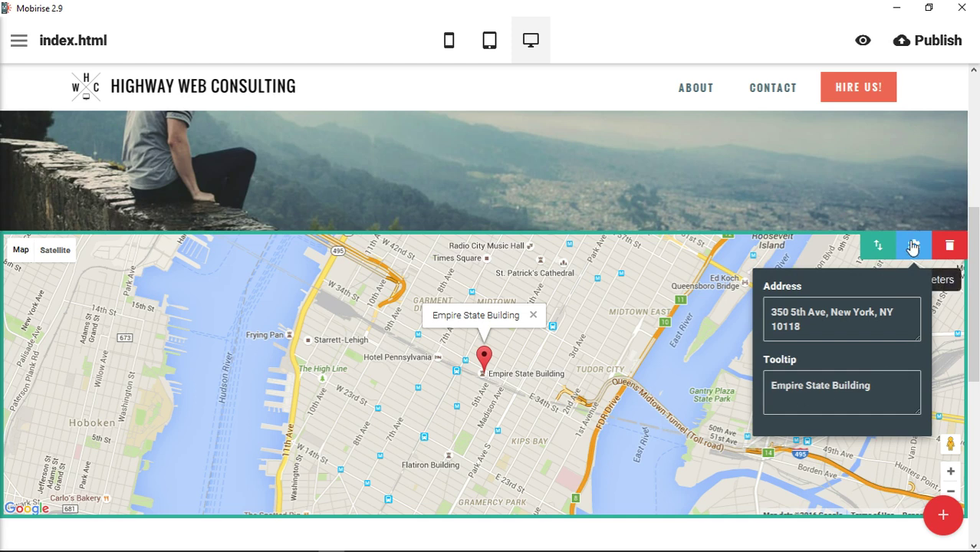
pyautogui.scroll(-4, 733, 394)
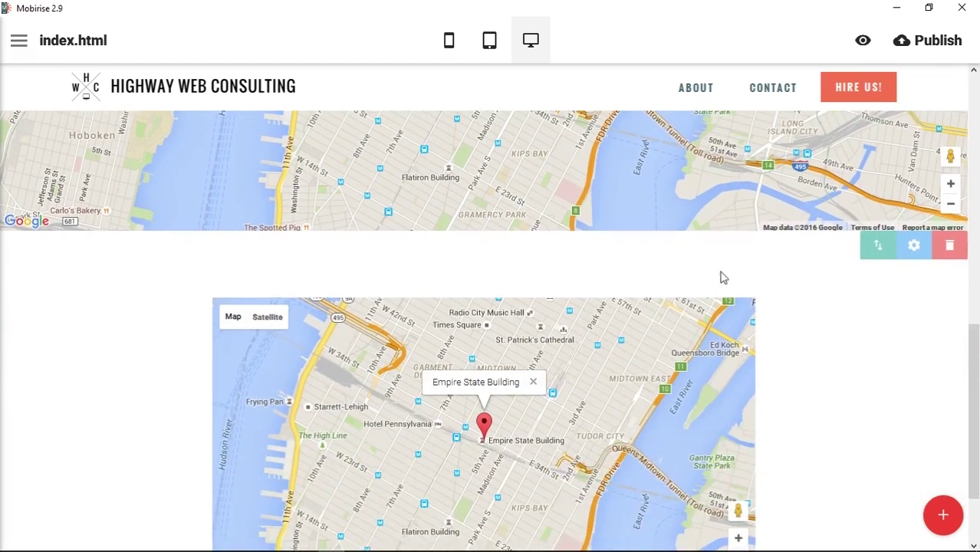
pyautogui.click(914, 253)
pyautogui.click(722, 286)
pyautogui.scroll(3, 875, 414)
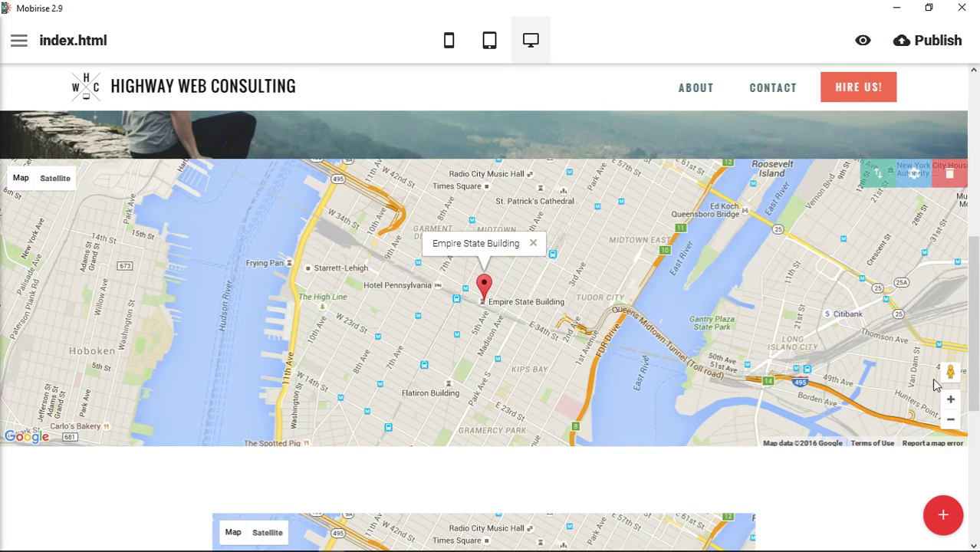
pyautogui.click(944, 515)
pyautogui.scroll(-5, 905, 357)
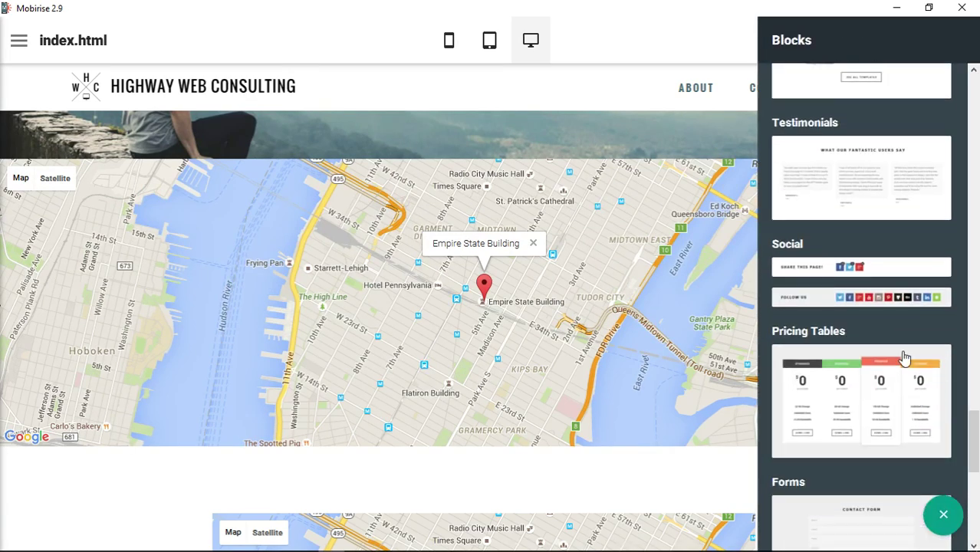
pyautogui.scroll(-6, 905, 356)
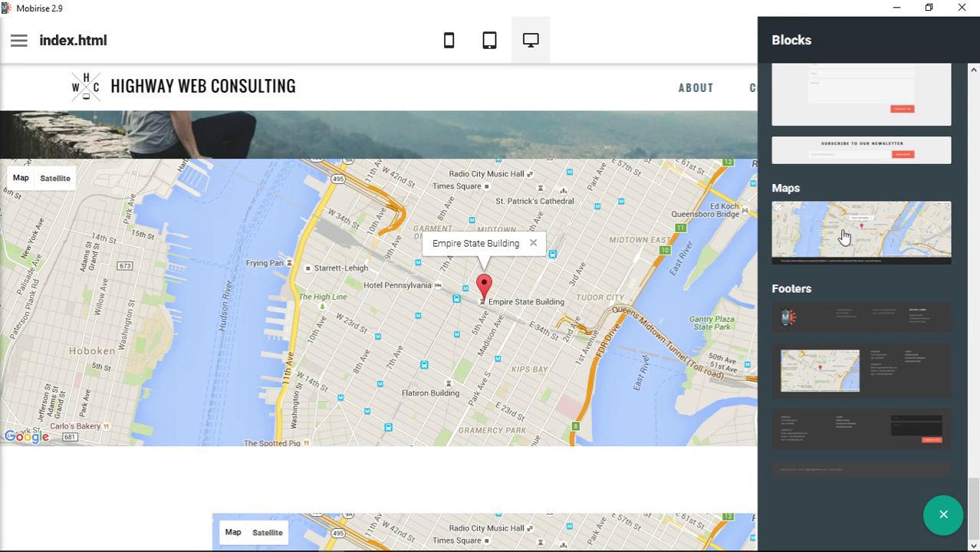
pyautogui.click(635, 38)
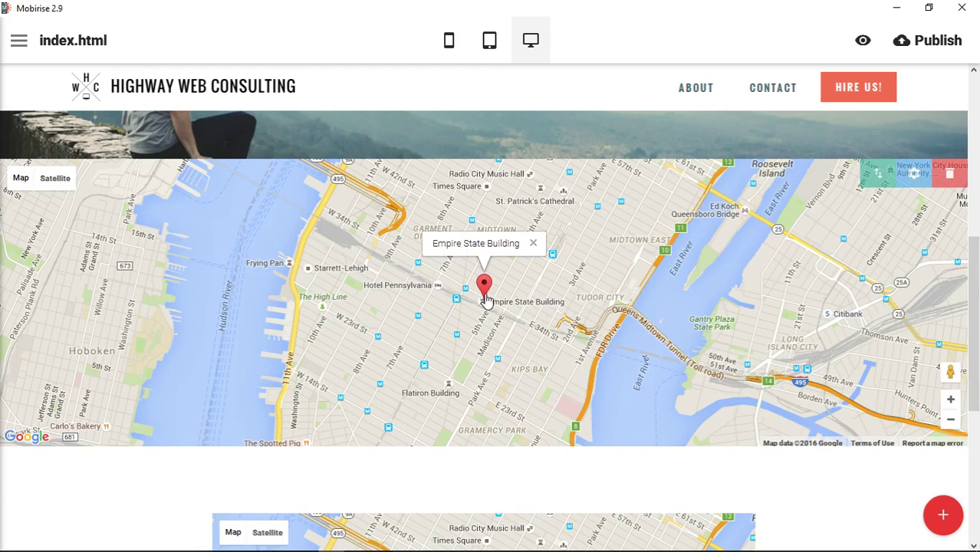
pyautogui.moveTo(435, 244); pyautogui.dragTo(497, 244)
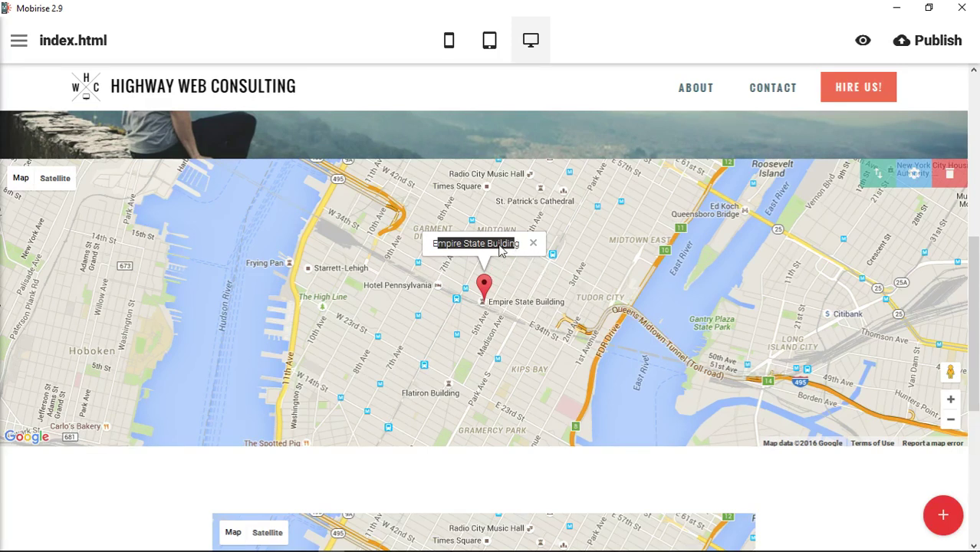
pyautogui.click(503, 252)
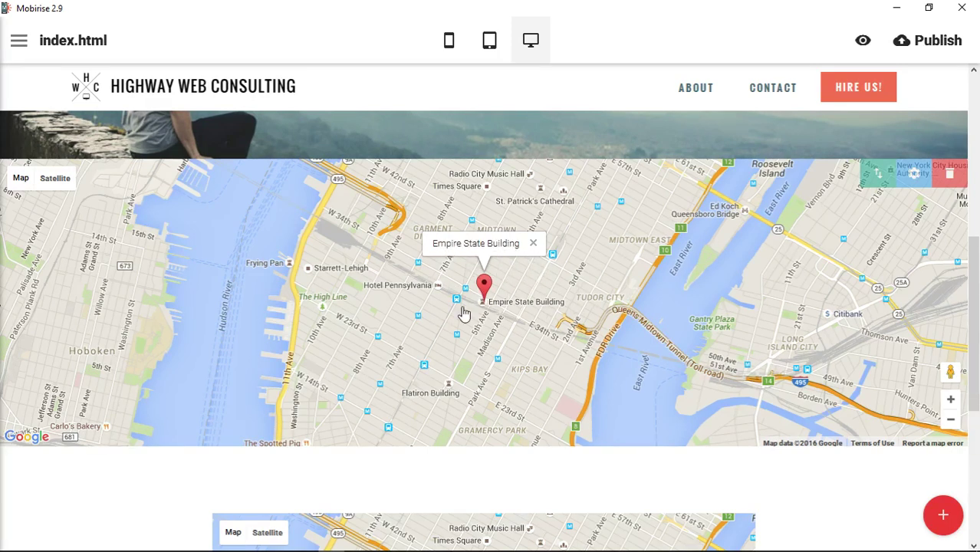
# Replace the full-width map's Empire State Building address with 'Chicago, IL'
pyautogui.click(915, 175)
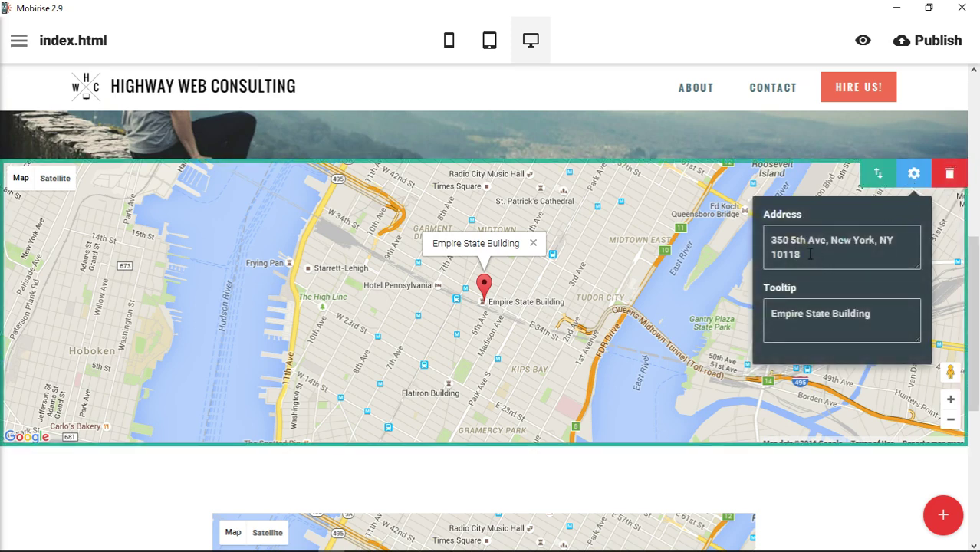
pyautogui.moveTo(810, 255); pyautogui.dragTo(763, 246)
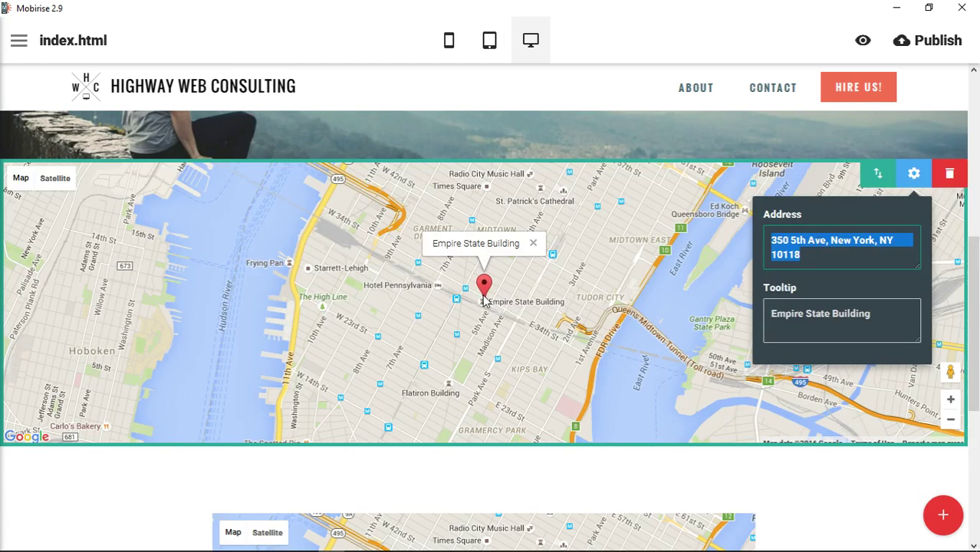
pyautogui.click(765, 290)
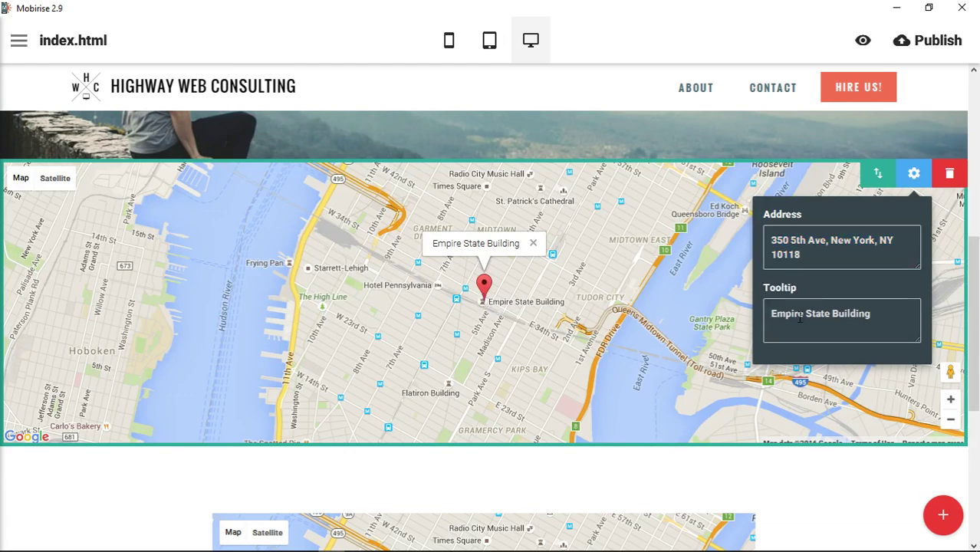
pyautogui.moveTo(886, 319); pyautogui.dragTo(759, 322)
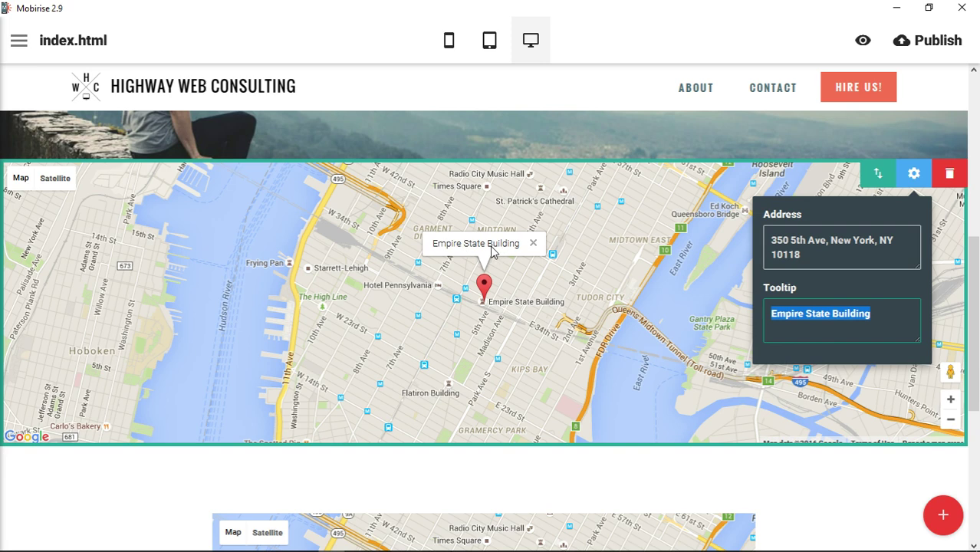
pyautogui.click(822, 257)
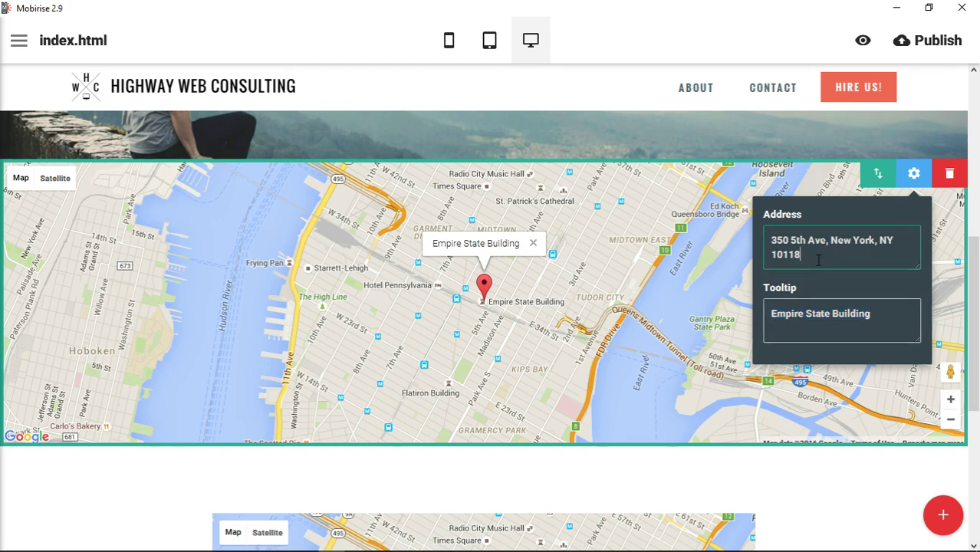
pyautogui.moveTo(822, 256); pyautogui.dragTo(758, 240)
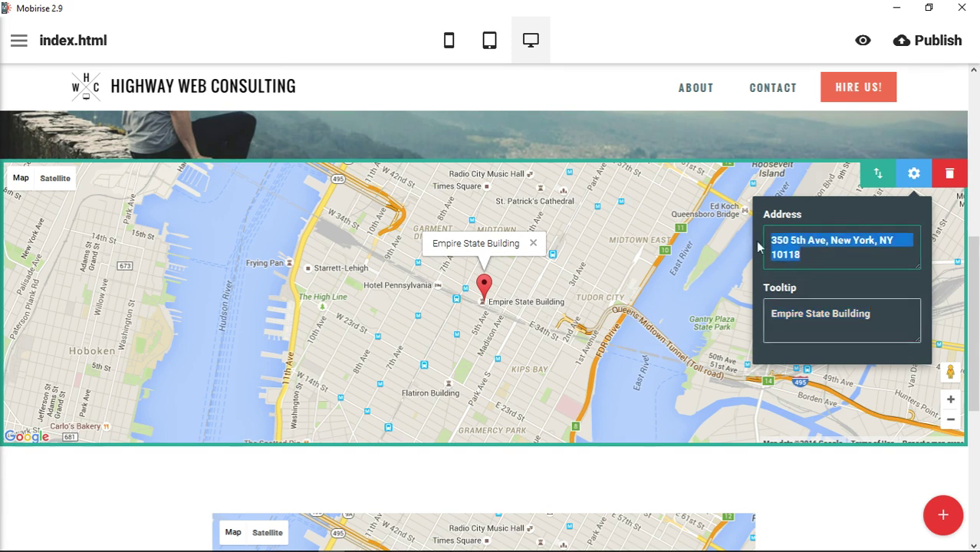
pyautogui.write('Chicago,')
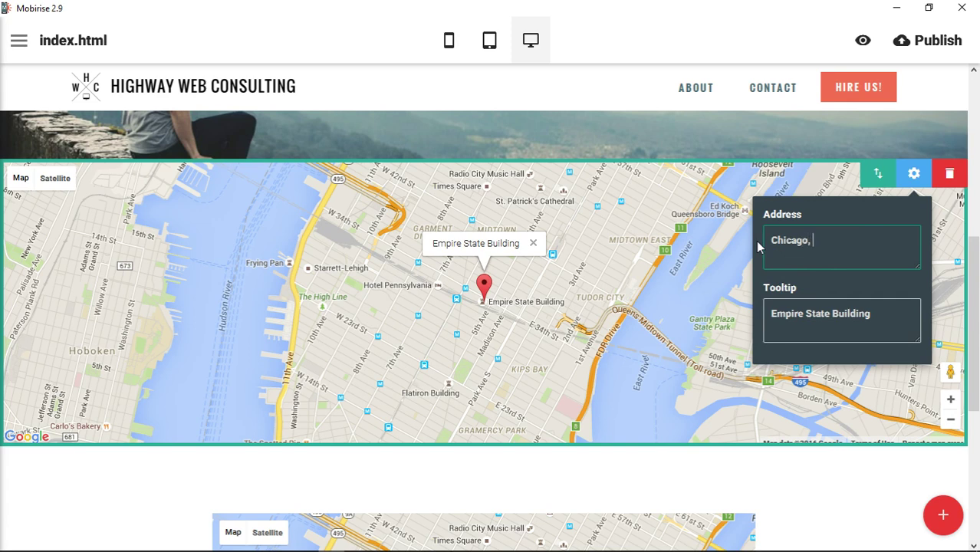
pyautogui.write(' IL')
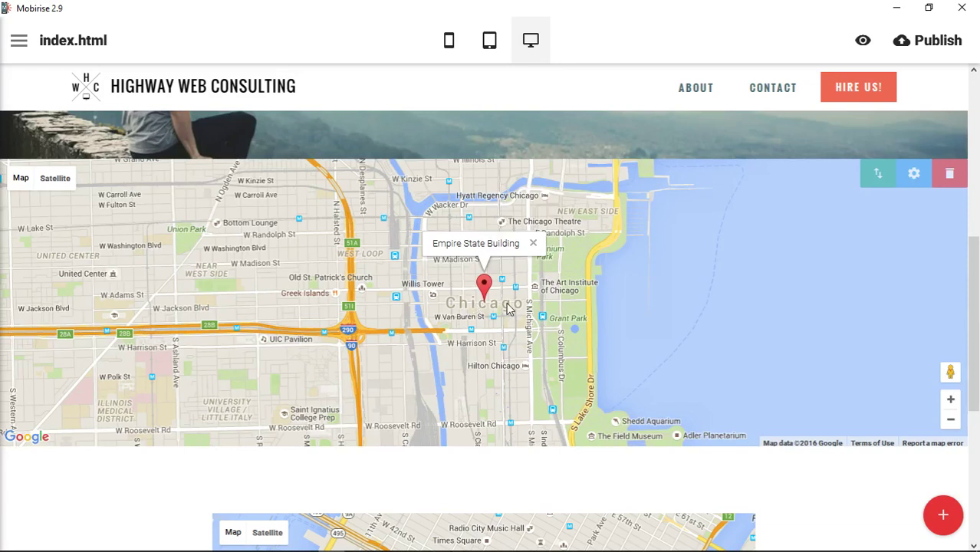
# Replace the Chicago map's tooltip text with 'Welcome to Chicago!'
pyautogui.click(913, 182)
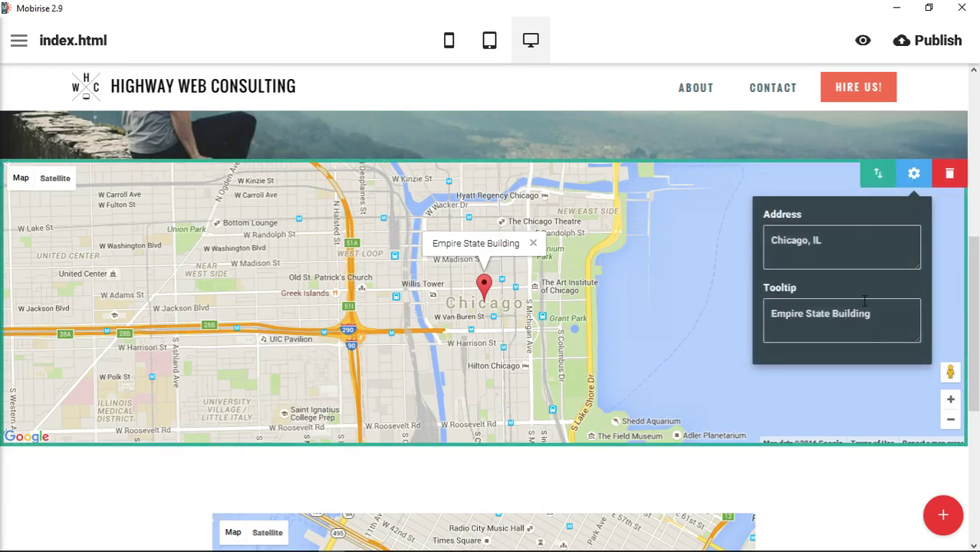
pyautogui.moveTo(871, 317); pyautogui.dragTo(745, 319)
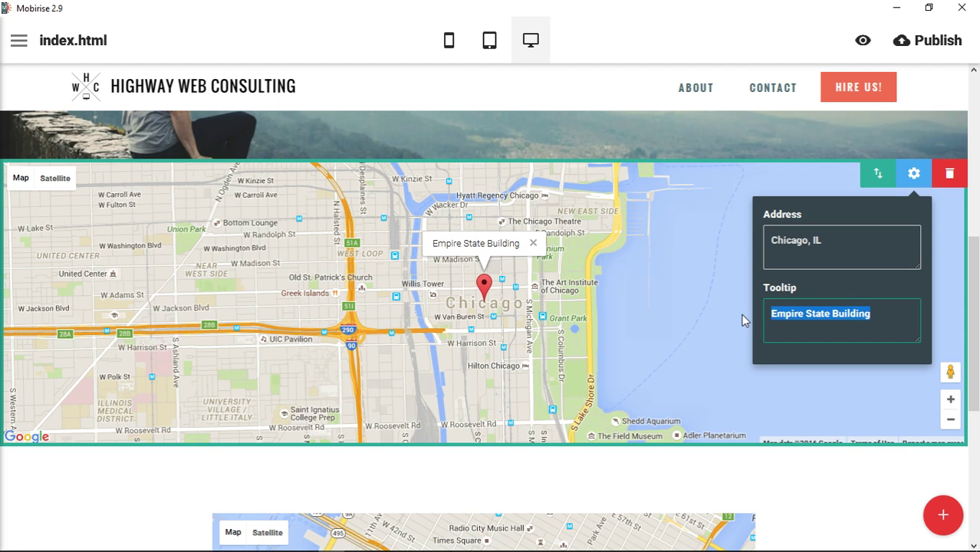
pyautogui.write('Welcome to Chicago!')
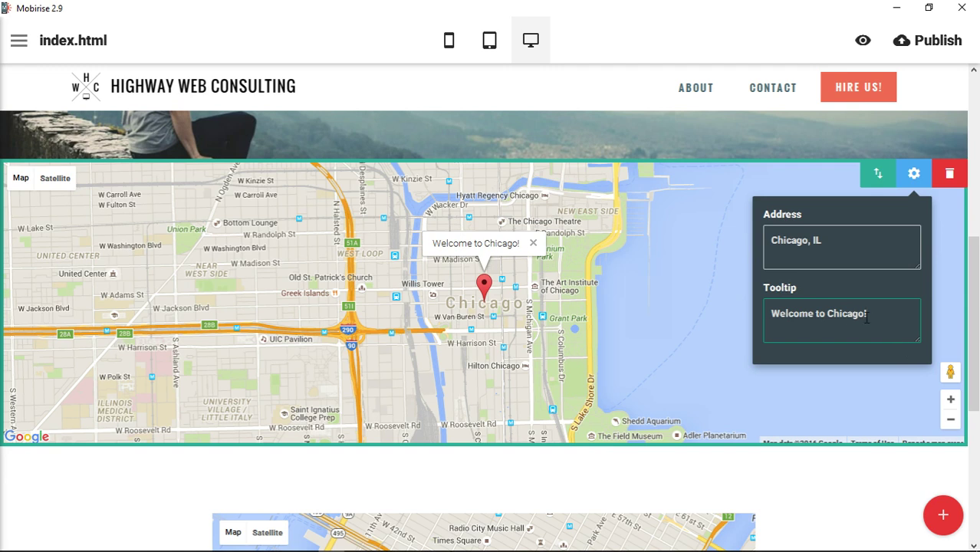
# Rewrite the tooltip as '123 Chicago Way' and 'Chicago, IL 60601' on two lines
pyautogui.moveTo(867, 319); pyautogui.dragTo(769, 314)
pyautogui.write('1')
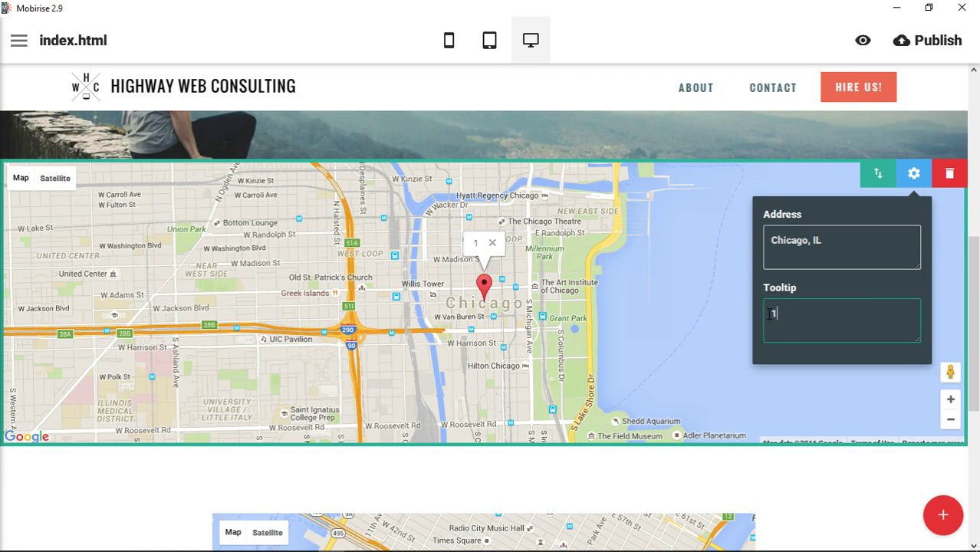
pyautogui.write('23 Chicago Way')
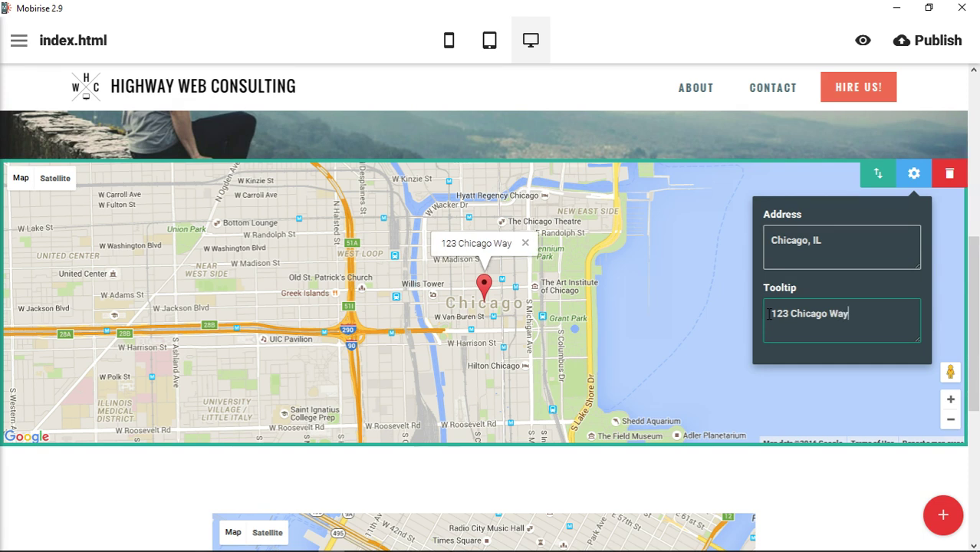
pyautogui.write(',')
pyautogui.press('Return')
pyautogui.press('BackSpace')
pyautogui.press('BackSpace')
pyautogui.press('BackSpace')
pyautogui.press('Return')
pyautogui.write('CHicago')
pyautogui.press('BackSpace')
pyautogui.press('BackSpace')
pyautogui.press('BackSpace')
pyautogui.press('BackSpace')
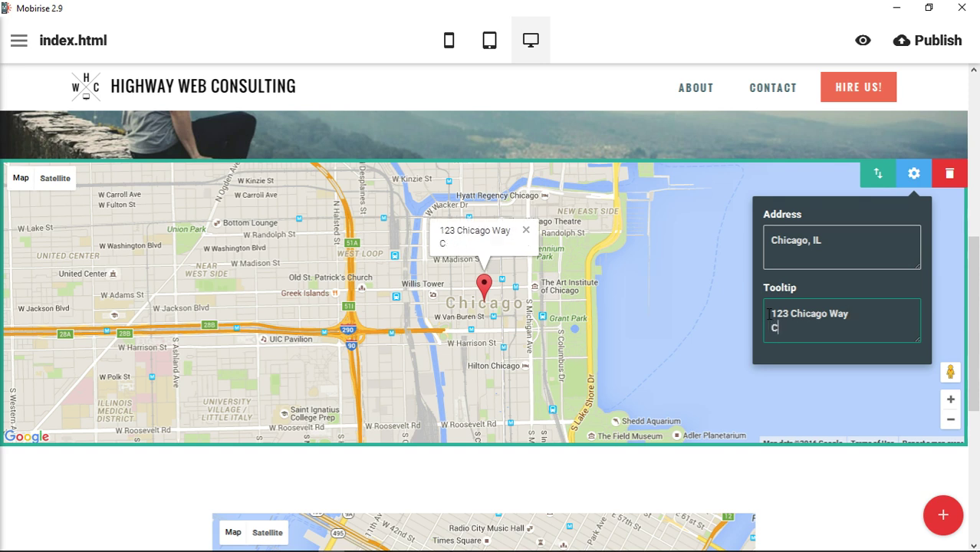
pyautogui.write('cago, IL 60601')
# Close the Chicago map's settings and copy the address text from its tooltip bubble
pyautogui.click(661, 52)
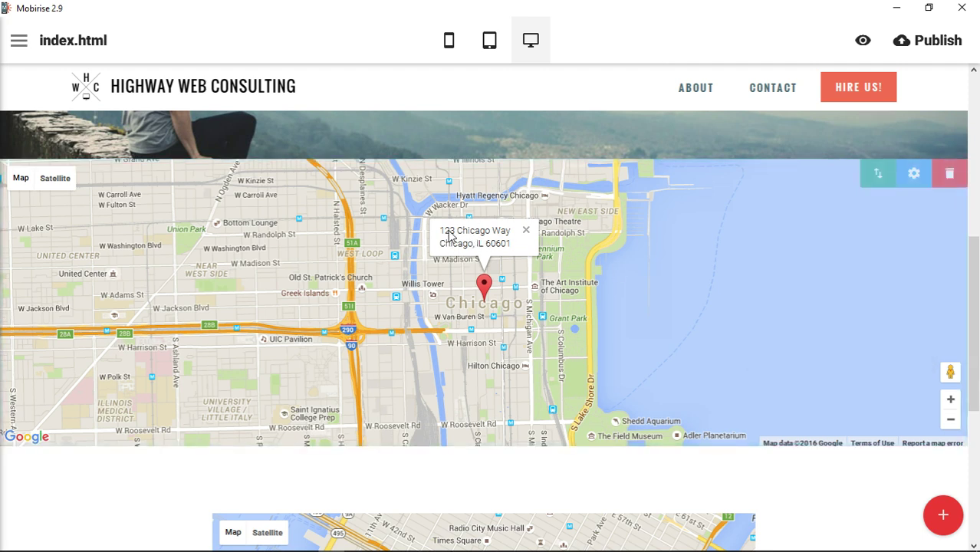
pyautogui.moveTo(513, 246); pyautogui.dragTo(440, 228)
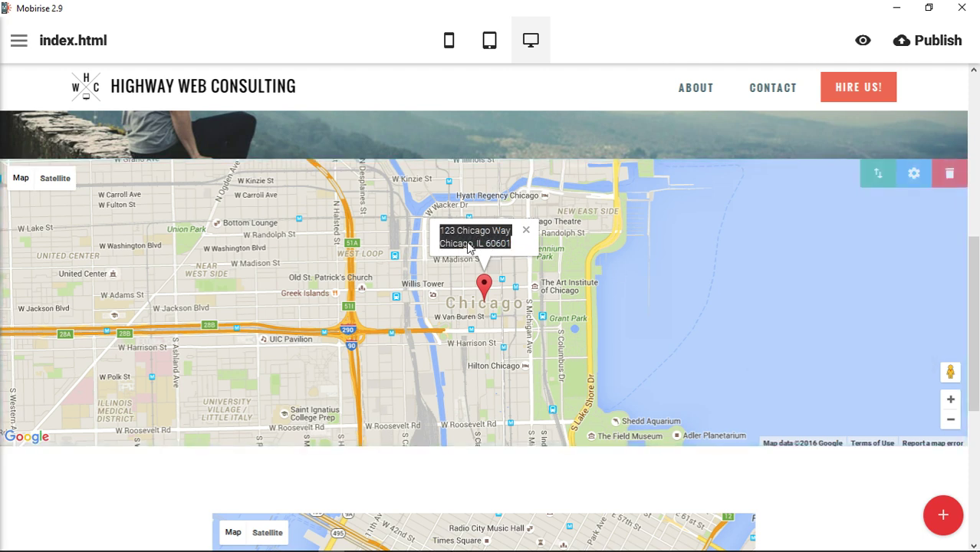
pyautogui.rightClick(477, 242)
pyautogui.click(497, 252)
# Enter Street View near the marker and look along E Jackson Blvd toward the DePaul building
pyautogui.moveTo(951, 380)
pyautogui.mouseDown()
pyautogui.moveTo(759, 373)
pyautogui.moveTo(520, 341)
pyautogui.moveTo(495, 294)
pyautogui.moveTo(675, 290)
pyautogui.mouseUp()
pyautogui.moveTo(276, 338); pyautogui.dragTo(442, 320)
pyautogui.press('Right')
pyautogui.press('Right')
pyautogui.press('Right')
pyautogui.press('Right')
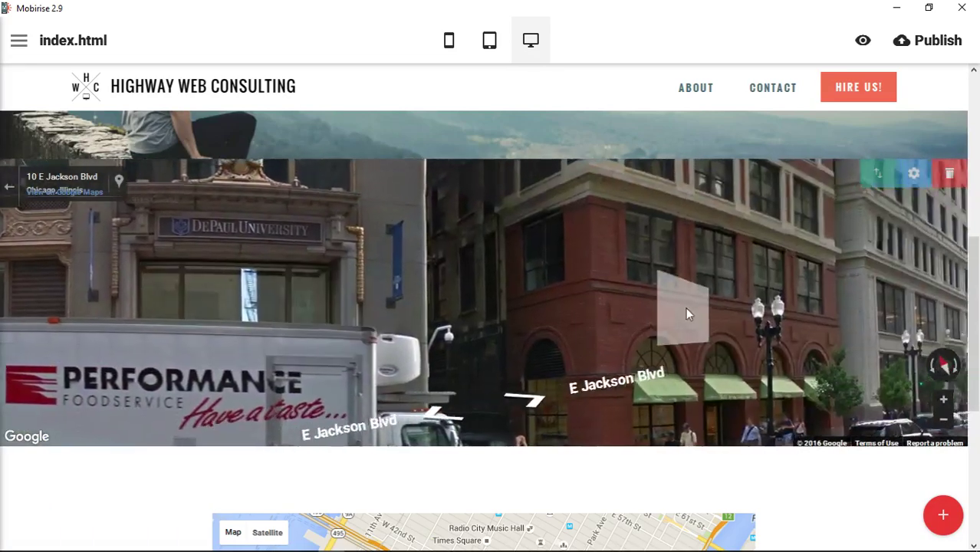
pyautogui.press('Right')
pyautogui.press('Right')
pyautogui.press('Right')
pyautogui.press('Right')
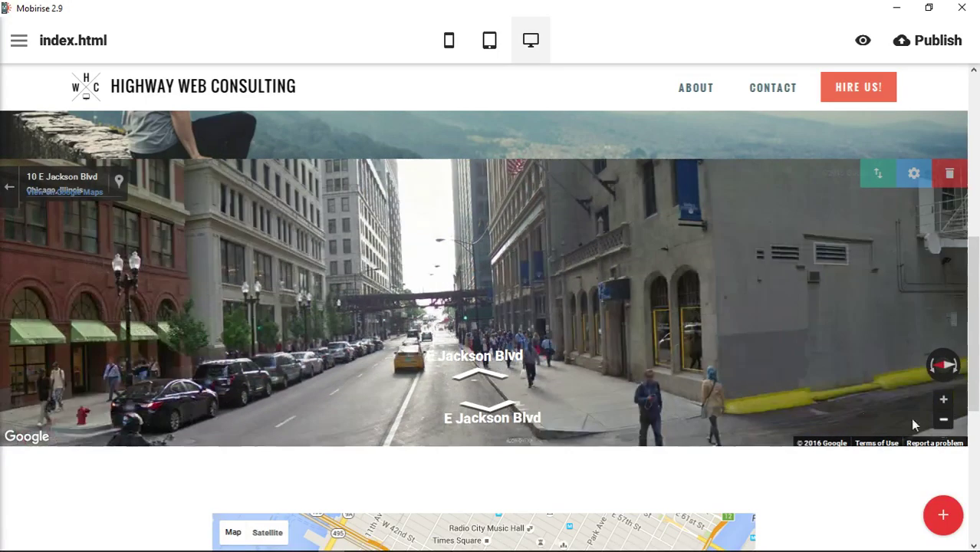
pyautogui.click(373, 276)
pyautogui.click(641, 275)
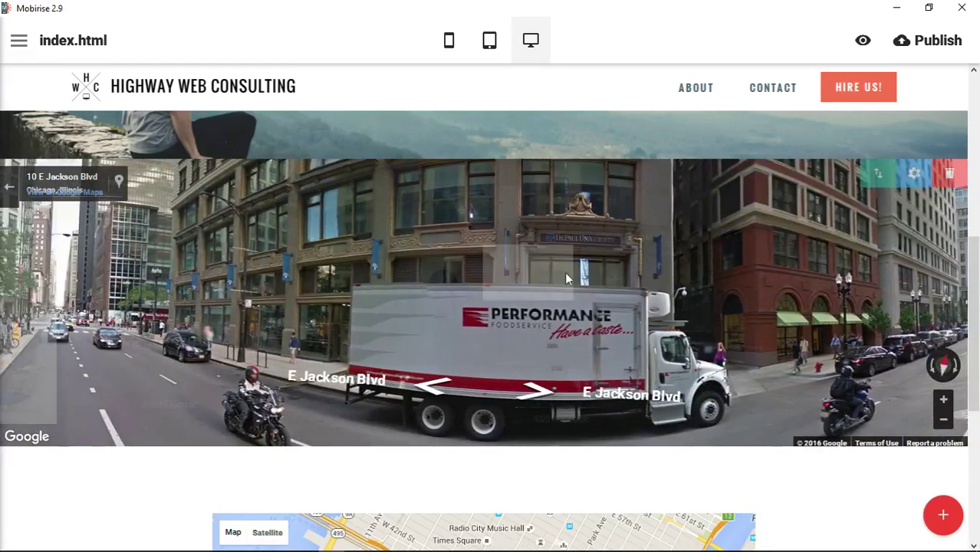
pyautogui.moveTo(564, 272); pyautogui.dragTo(682, 272)
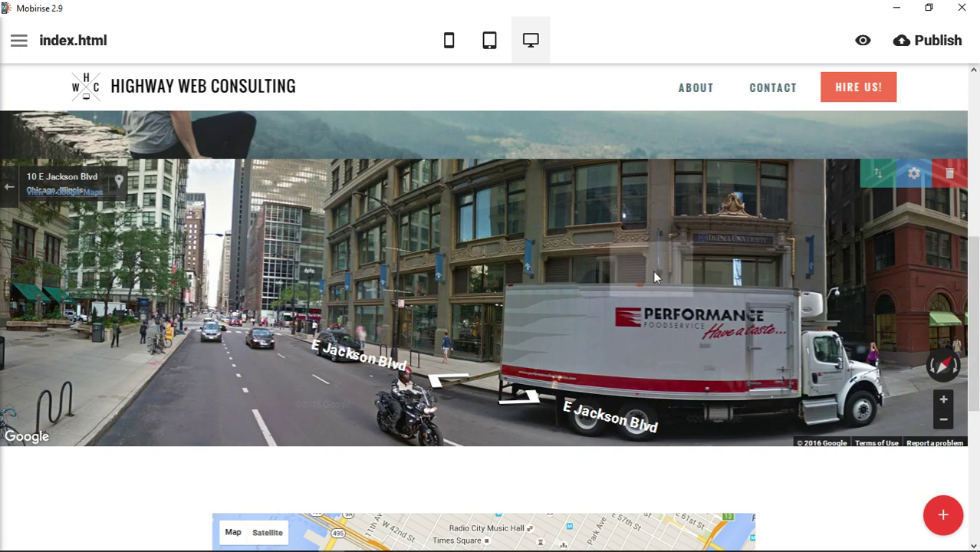
# Exit Street View, then delete the New York map's Empire State Building tooltip text
pyautogui.click(11, 189)
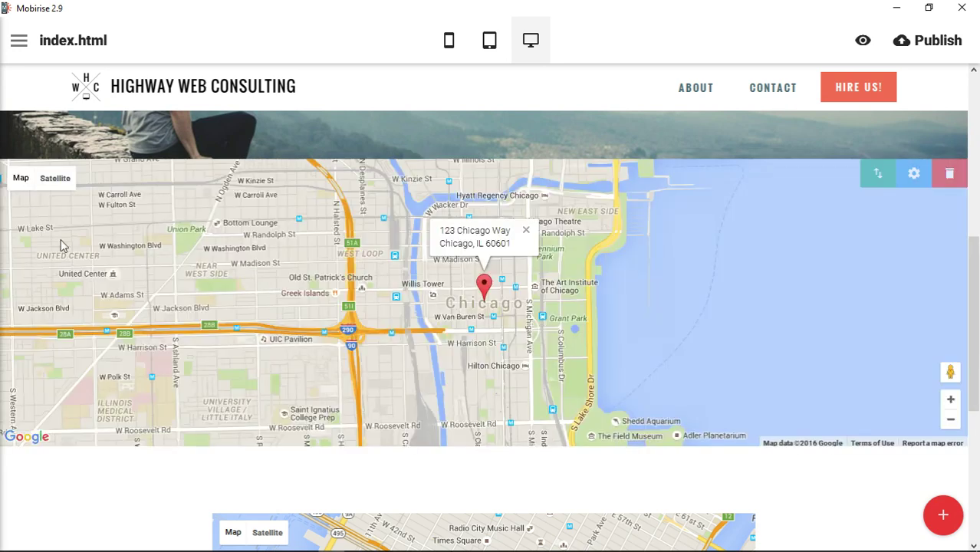
pyautogui.scroll(-4, 821, 453)
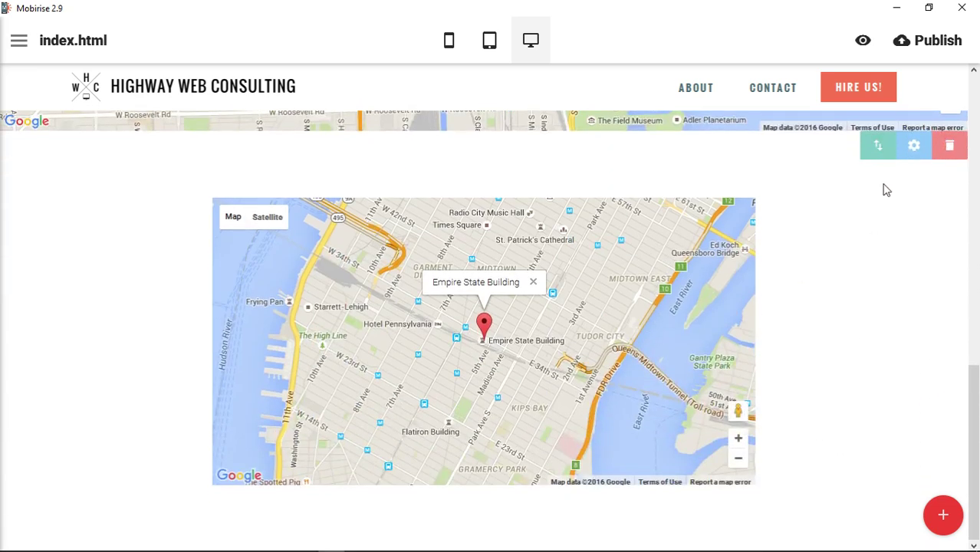
pyautogui.click(915, 146)
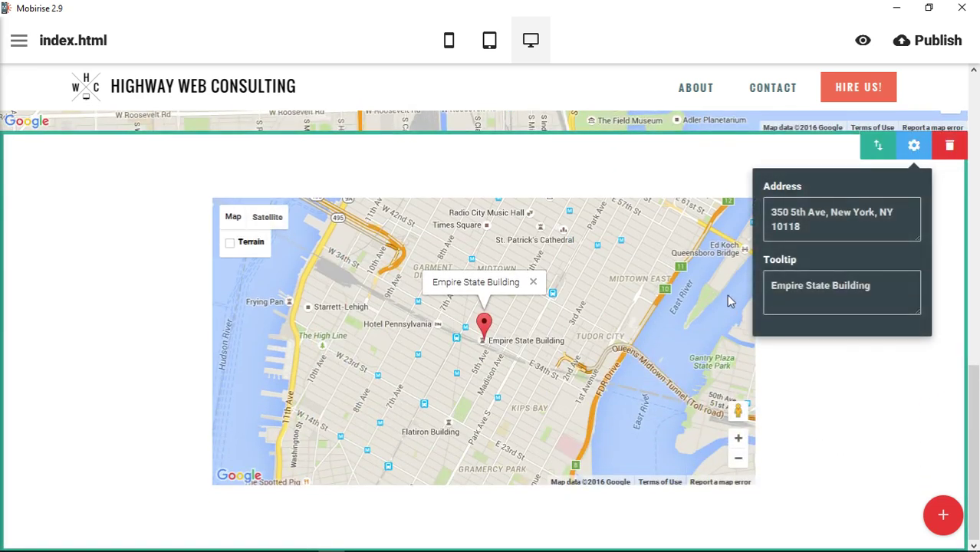
pyautogui.moveTo(837, 229); pyautogui.dragTo(763, 203)
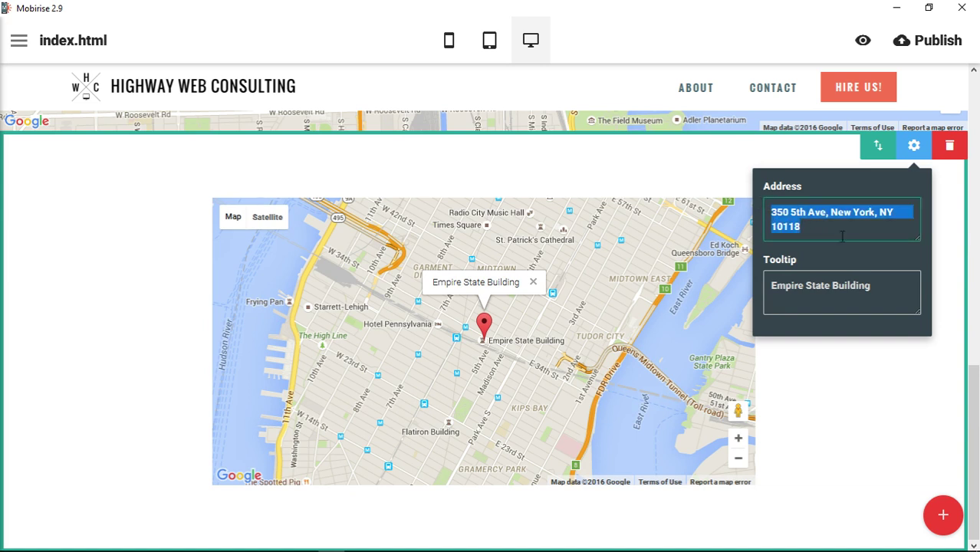
pyautogui.moveTo(878, 293); pyautogui.dragTo(777, 292)
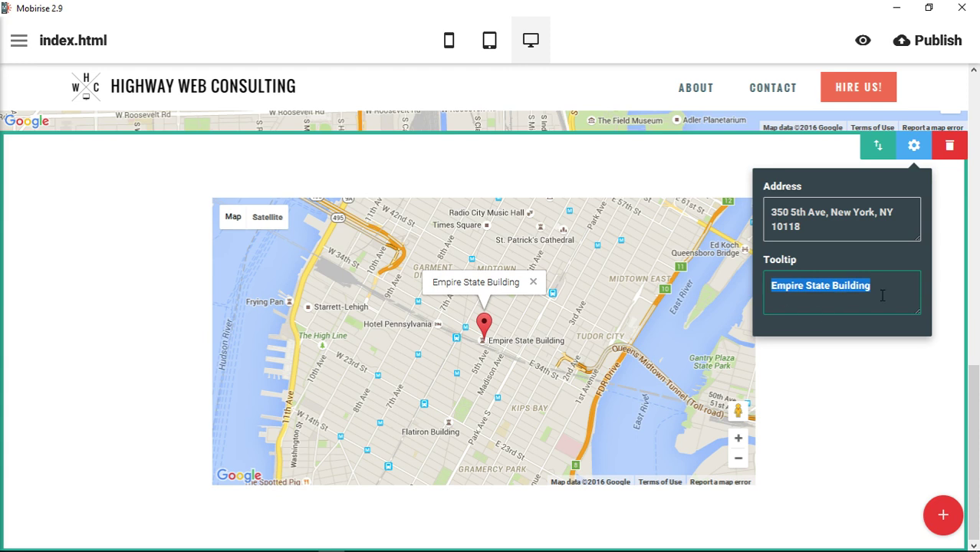
pyautogui.press('BackSpace')
pyautogui.click(851, 431)
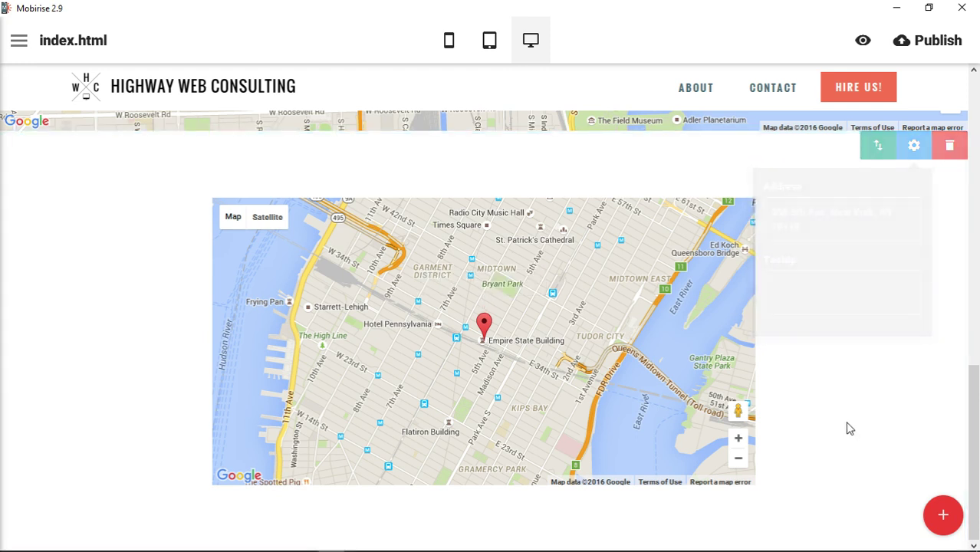
# Zoom the New York map in five levels on the Empire State Building and pan around the marker
pyautogui.moveTo(485, 326)
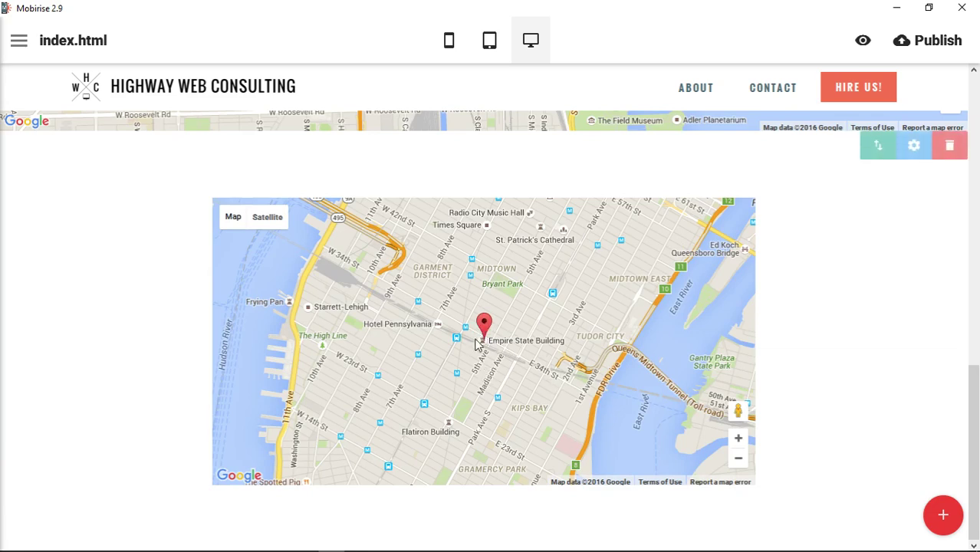
pyautogui.scroll(1, 480, 353)
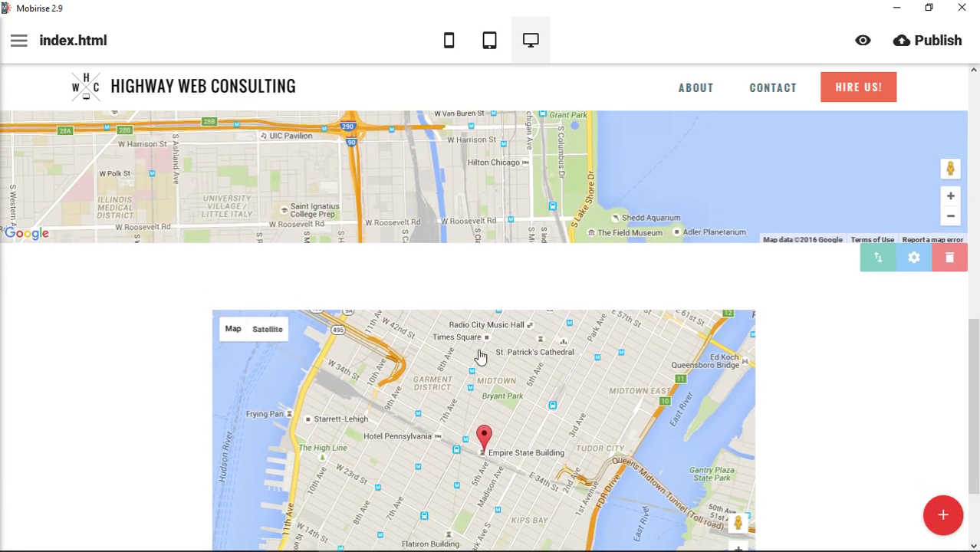
pyautogui.scroll(-1, 482, 354)
pyautogui.click(740, 441)
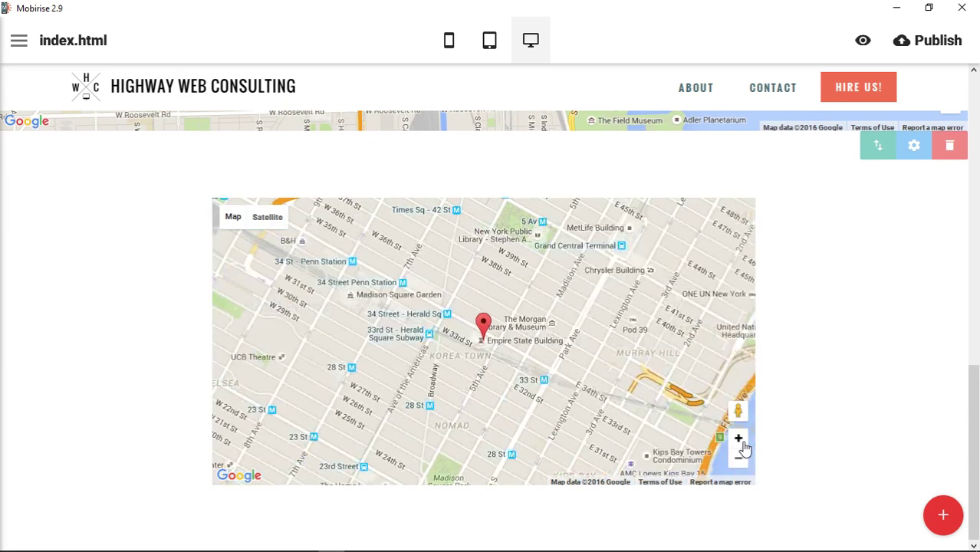
pyautogui.click(740, 441)
pyautogui.click(740, 442)
pyautogui.click(740, 442)
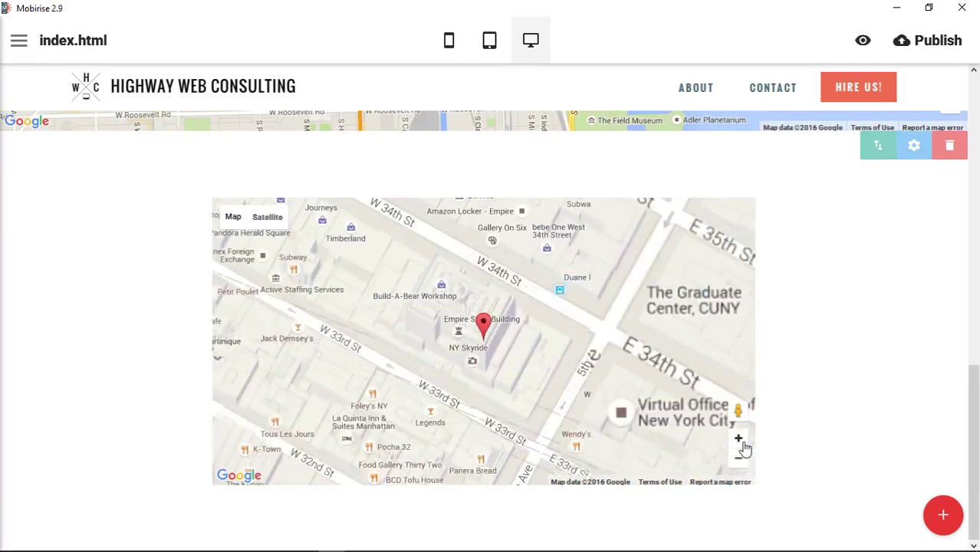
pyautogui.click(741, 441)
pyautogui.moveTo(552, 415)
pyautogui.mouseDown()
pyautogui.moveTo(590, 347)
pyautogui.moveTo(660, 388)
pyautogui.moveTo(650, 426)
pyautogui.moveTo(433, 425)
pyautogui.mouseUp()
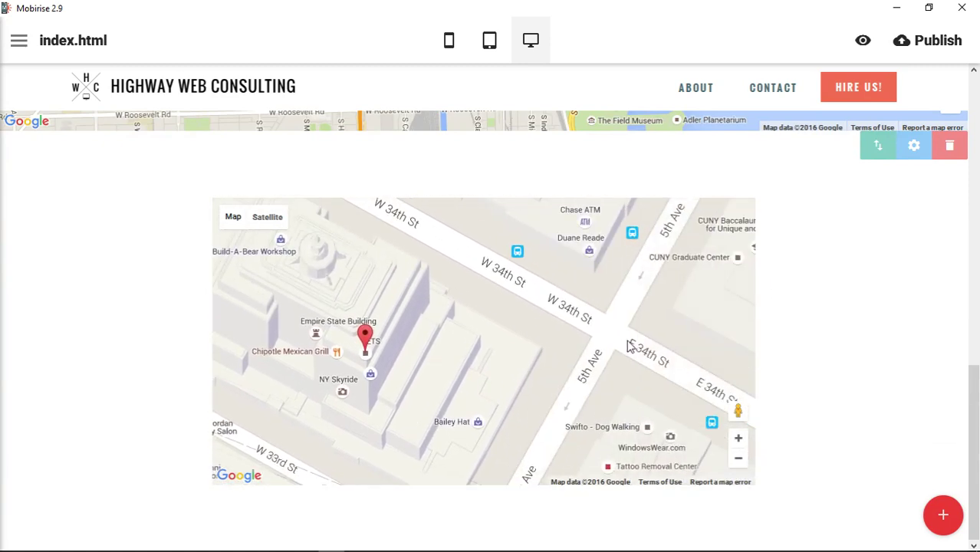
# Drag the close-up New York map block above the Chicago map, directly below the hero
pyautogui.scroll(1, 841, 368)
pyautogui.scroll(8, 841, 368)
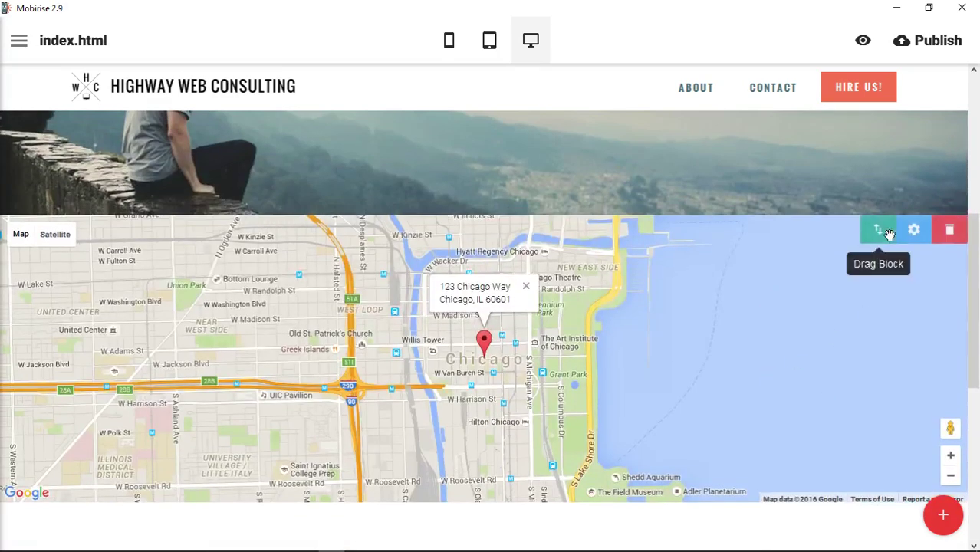
pyautogui.scroll(-2, 840, 305)
pyautogui.scroll(-6, 840, 305)
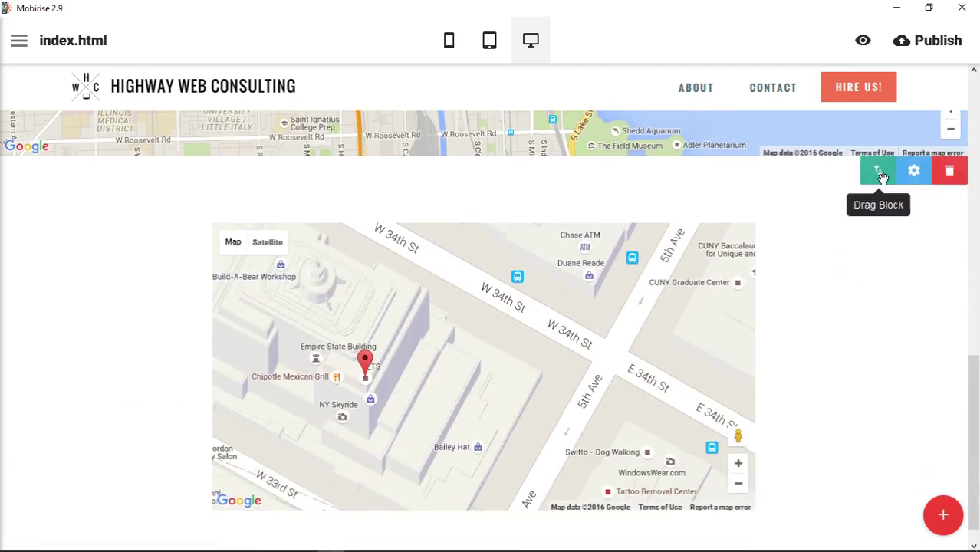
pyautogui.moveTo(877, 197); pyautogui.dragTo(845, 234)
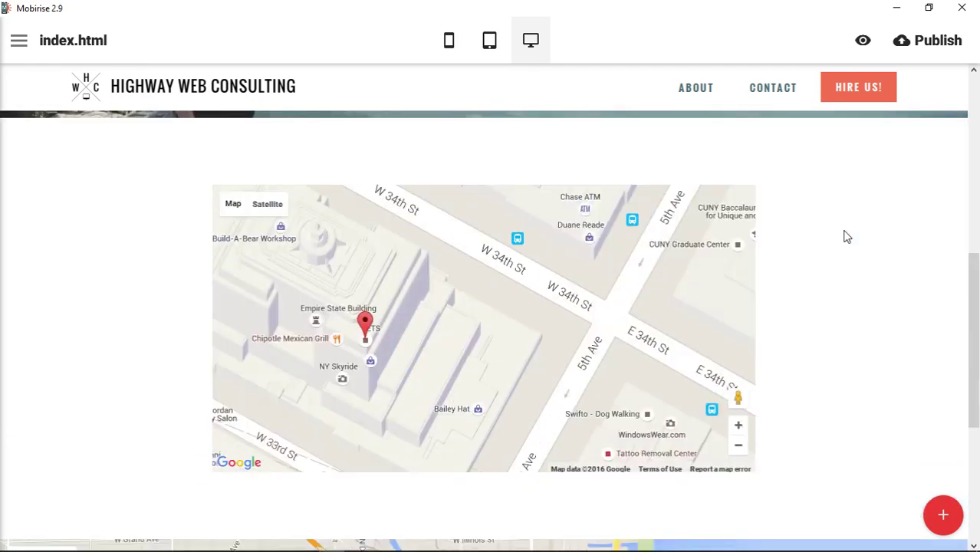
pyautogui.scroll(-7, 828, 238)
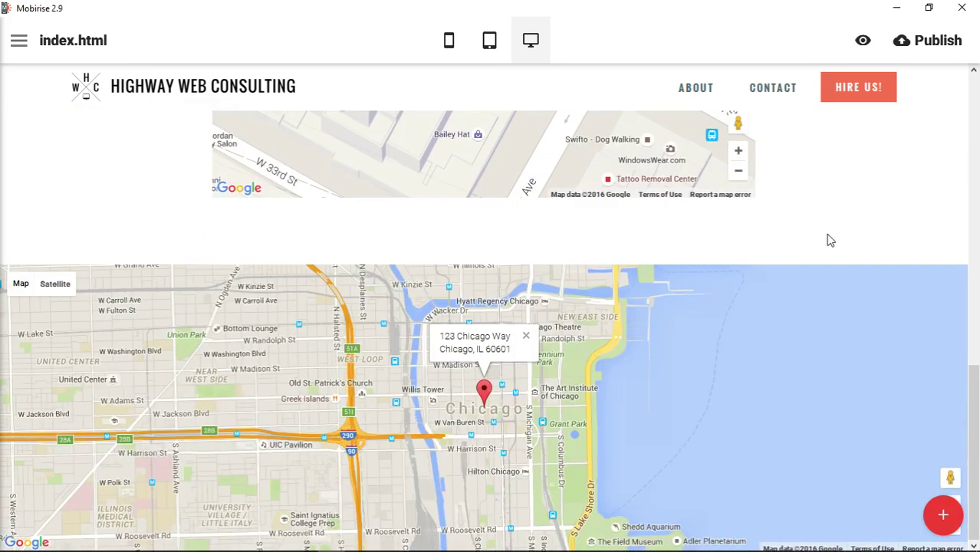
pyautogui.scroll(8, 830, 241)
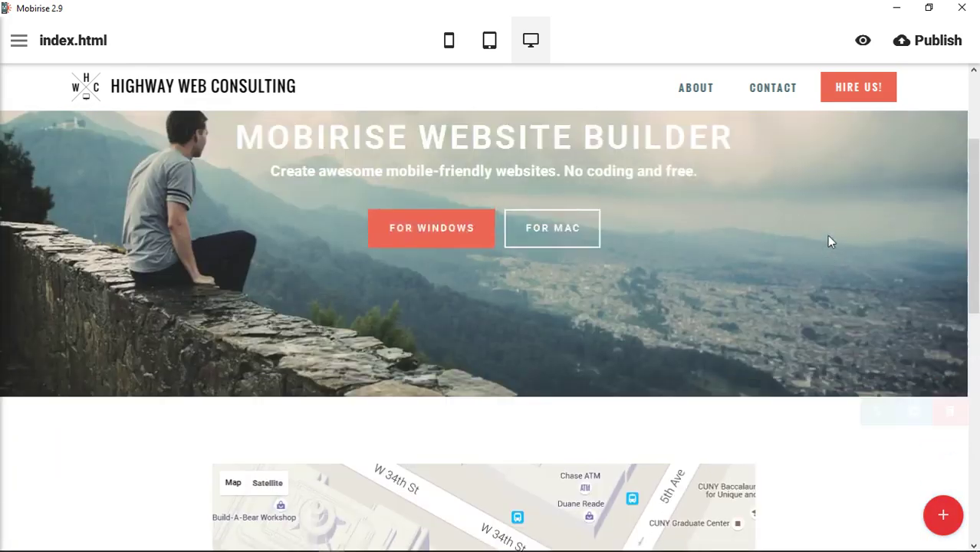
pyautogui.scroll(-5, 828, 242)
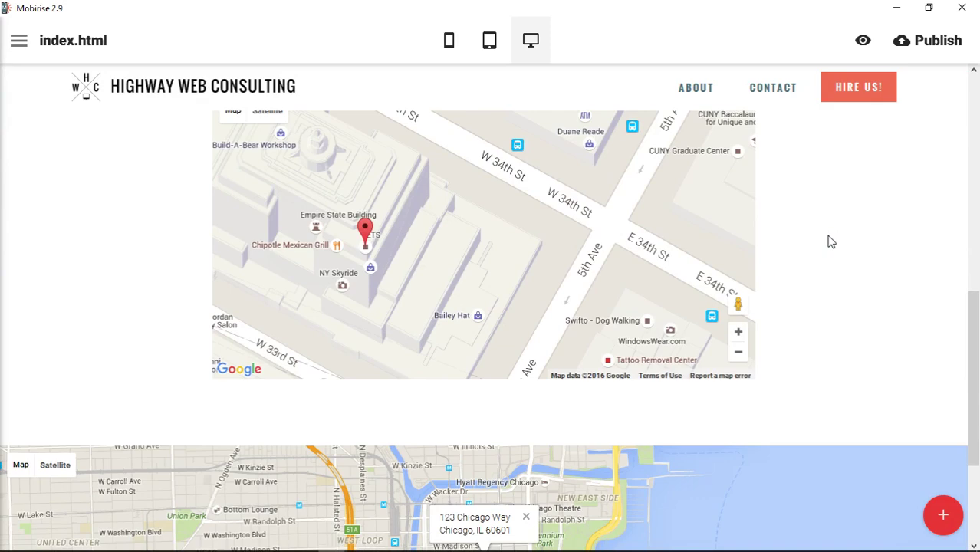
pyautogui.scroll(-1, 830, 240)
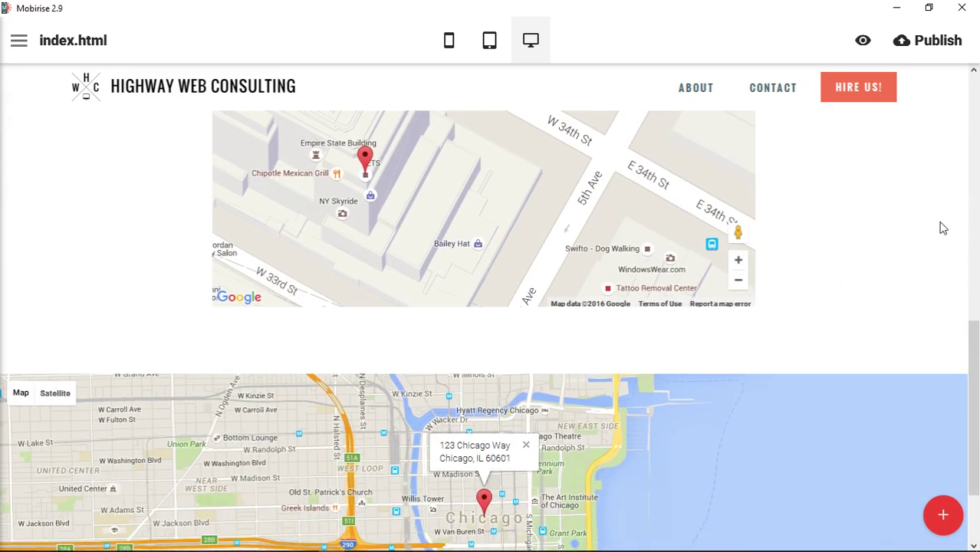
pyautogui.scroll(3, 799, 224)
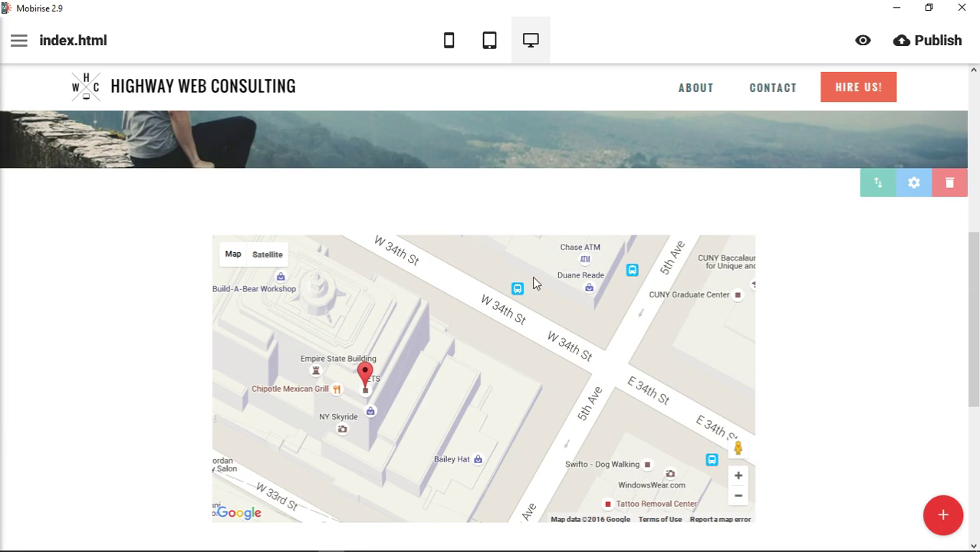
pyautogui.scroll(-4, 810, 357)
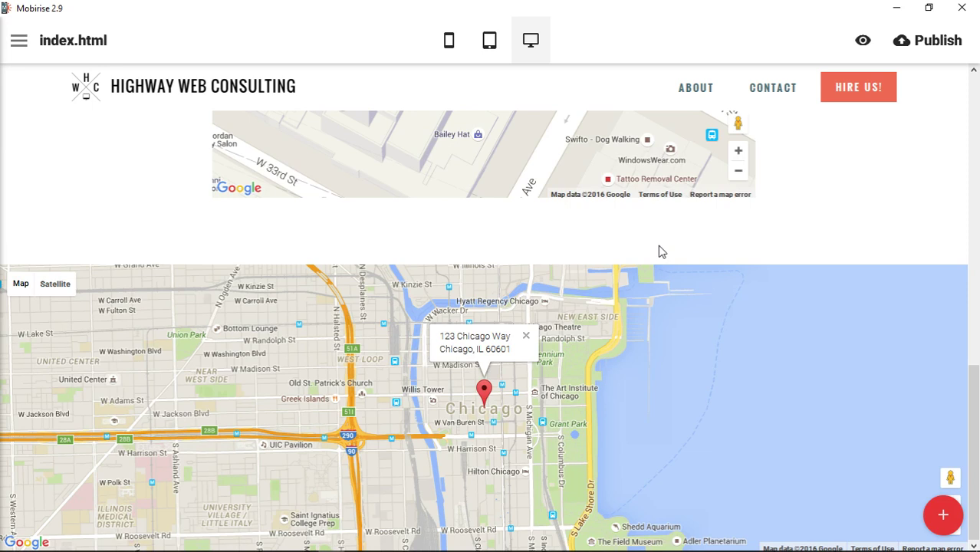
# Reopen the blocks library beside index.html, showing the Maps and Footers blocks
pyautogui.click(943, 514)
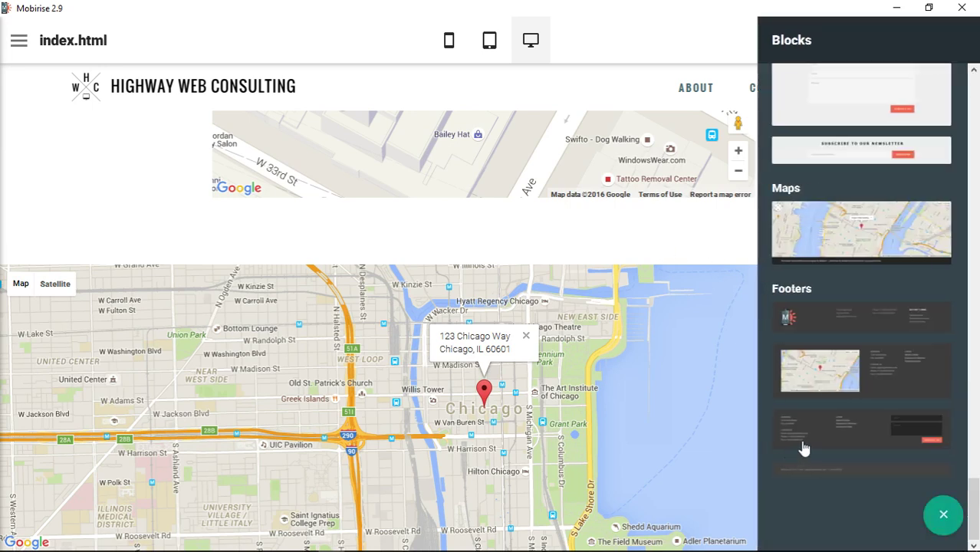